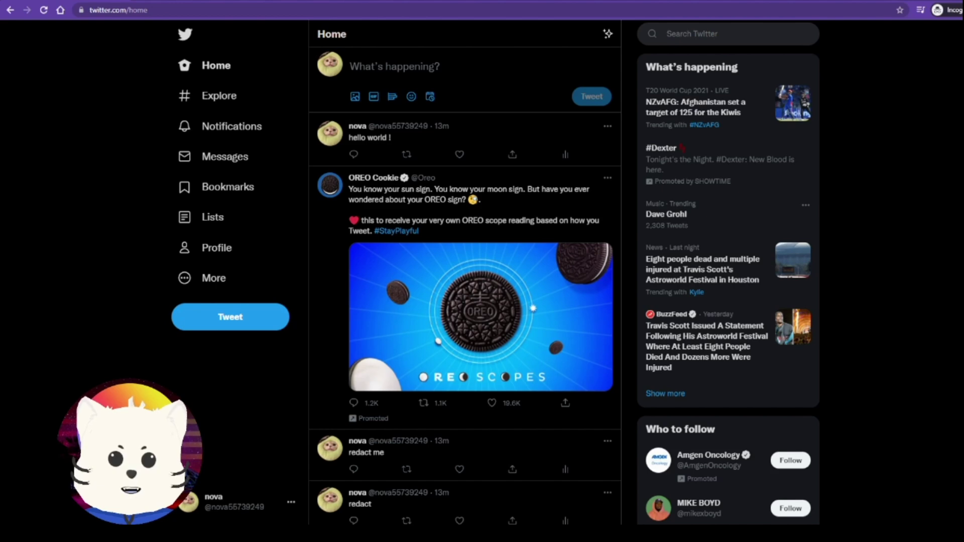
- Open Twitter's More menu with Topics, Settings and privacy, Help Center and Display
scroll(465, 282, down, 6)
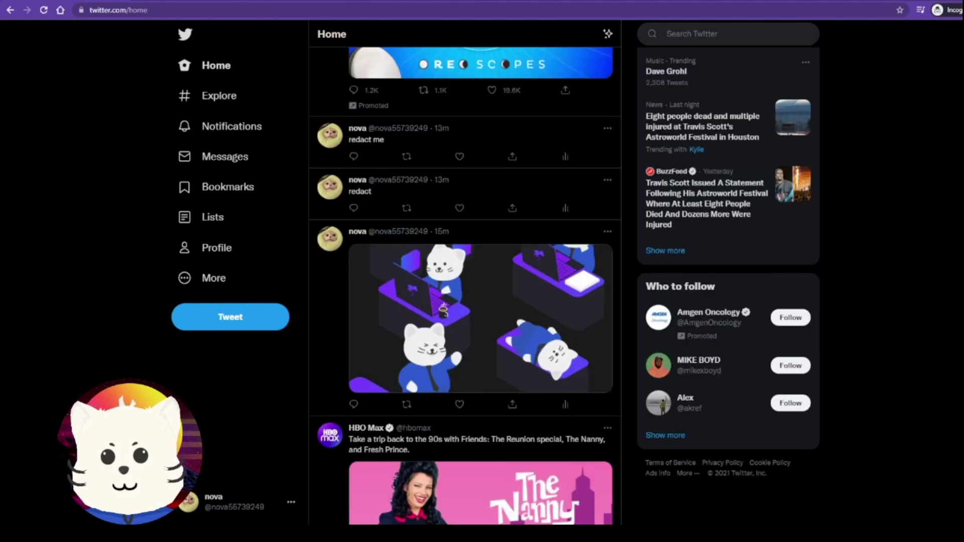
scroll(465, 281, up, 6)
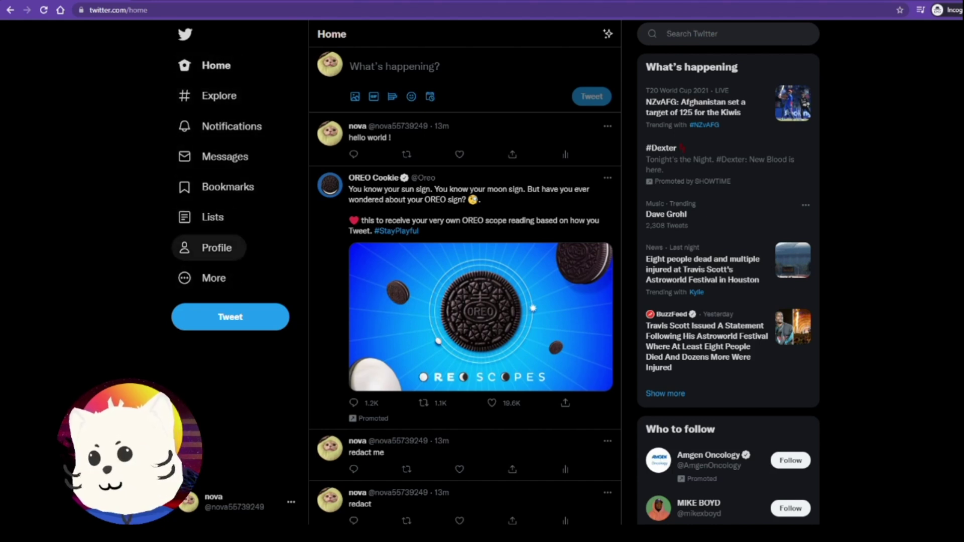
click(213, 279)
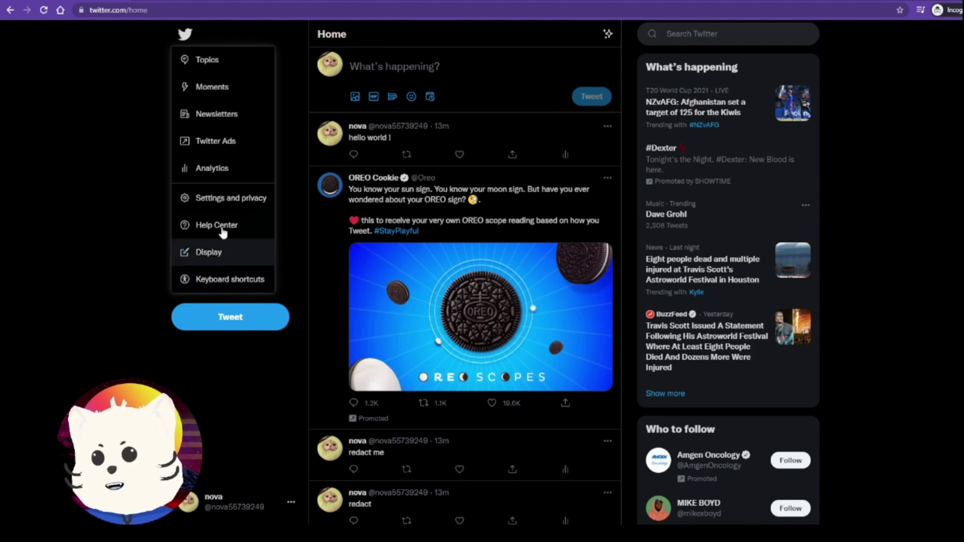
- Go to Settings and privacy and request 'Download an archive of your data'
click(230, 200)
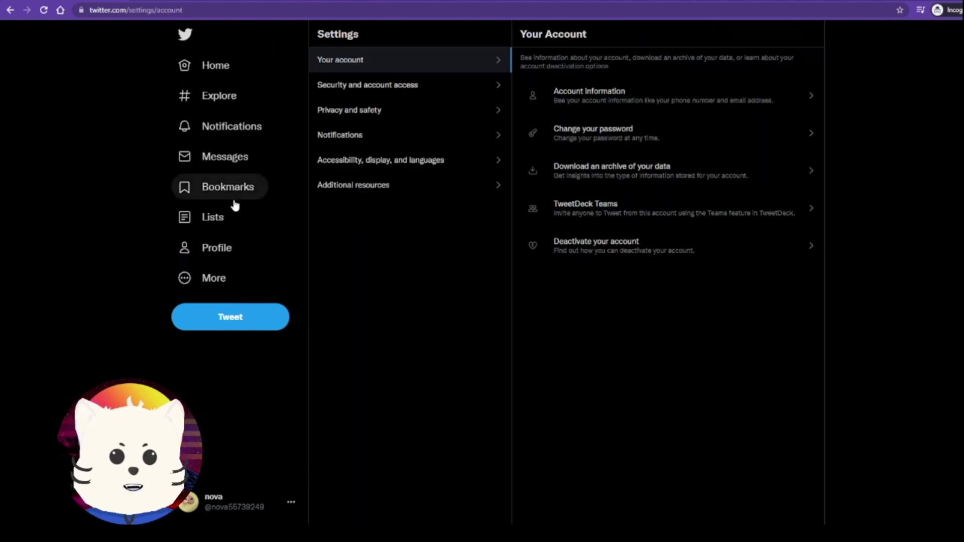
click(596, 186)
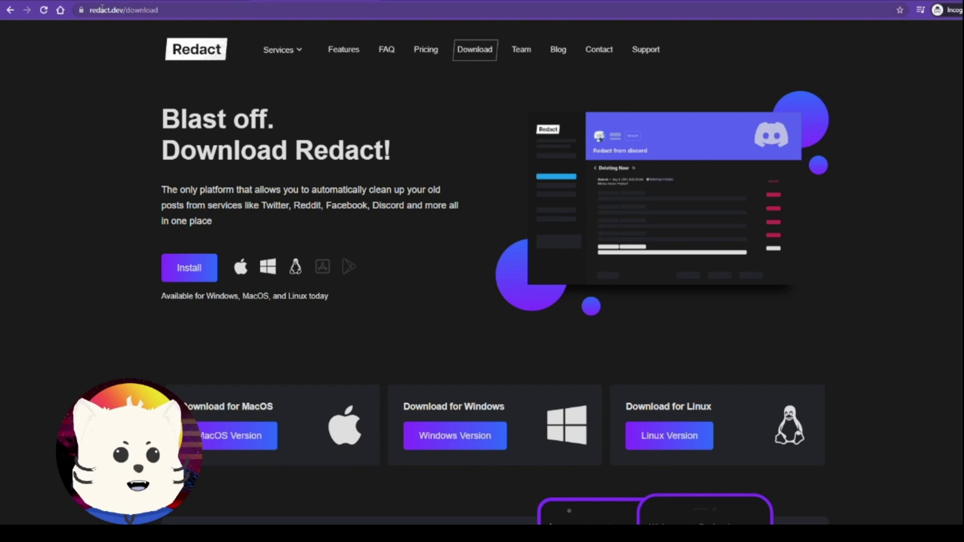
drag(100, 10, 127, 10)
click(190, 10)
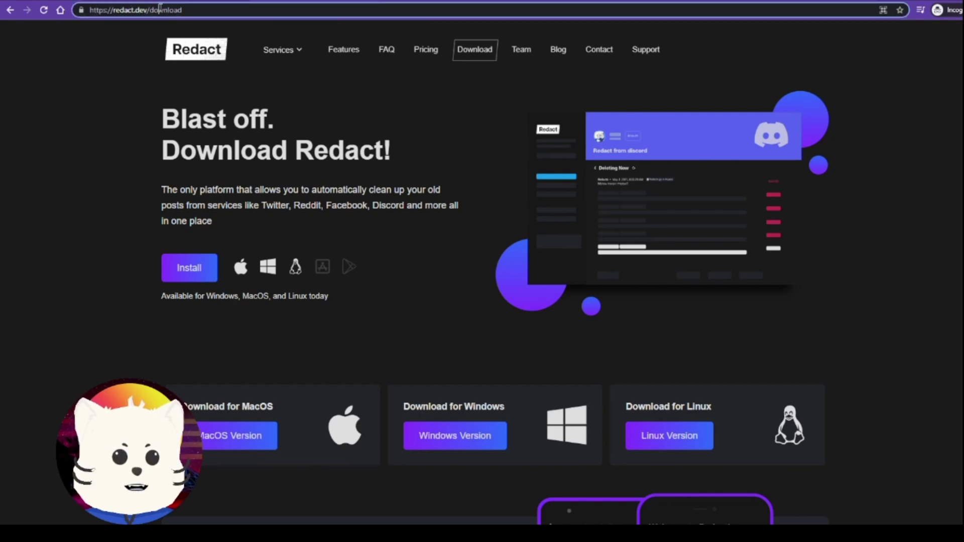
key(ctrl+a)
text(redact)
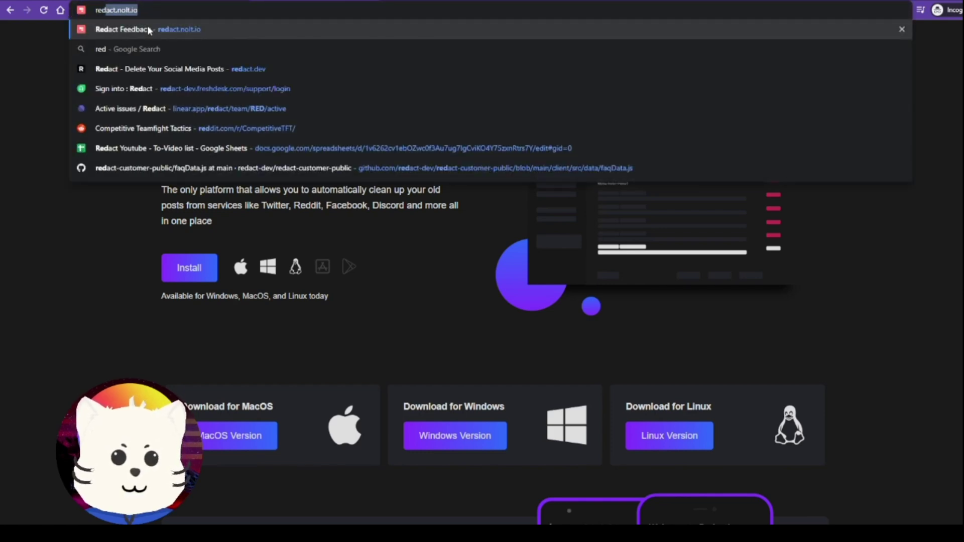
key(Down)
key(Down)
key(Return)
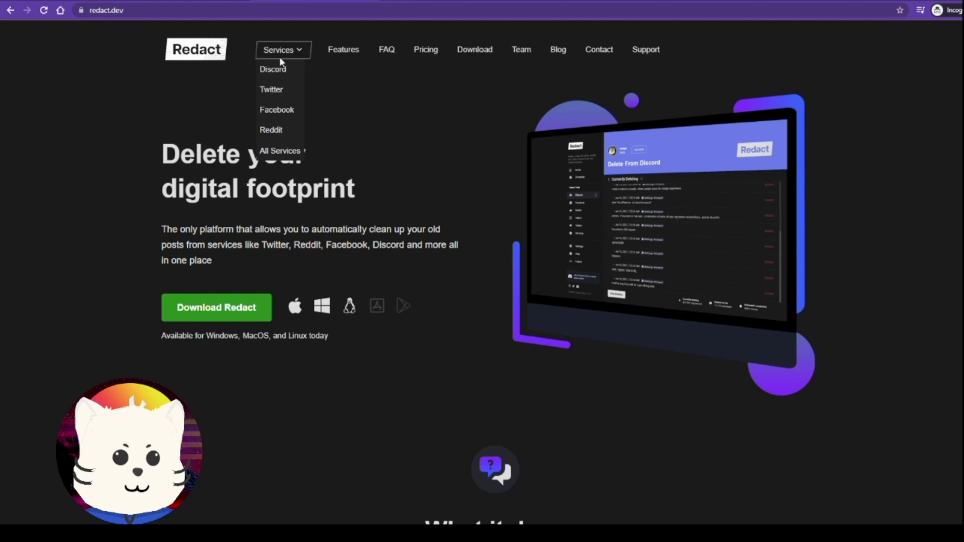
click(477, 49)
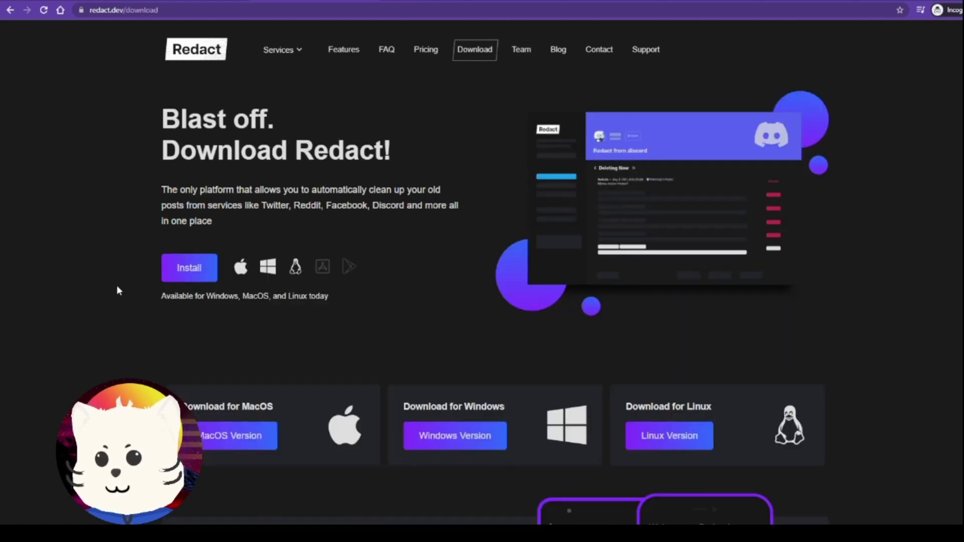
scroll(117, 287, down, 2)
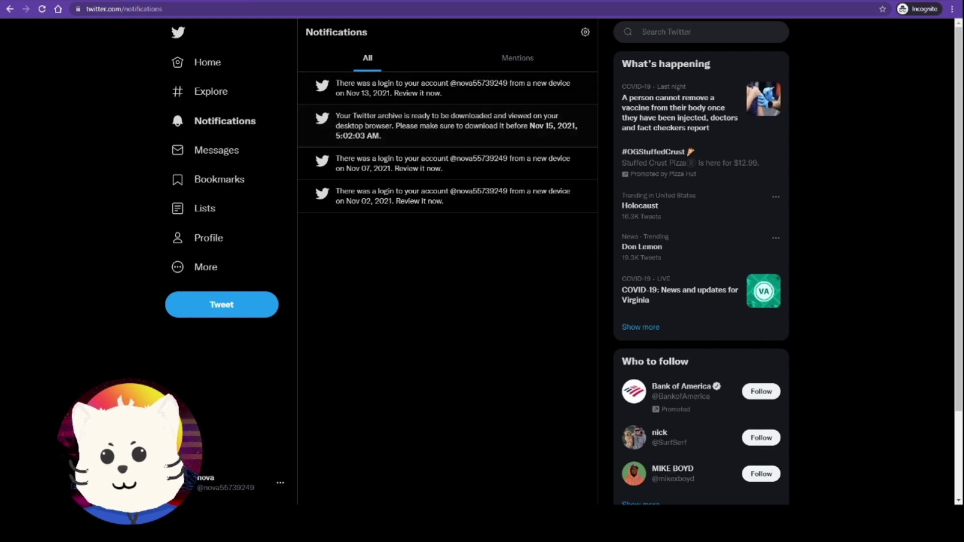
- Follow the archive-ready notification and download the Twitter data archive file
click(56, 9)
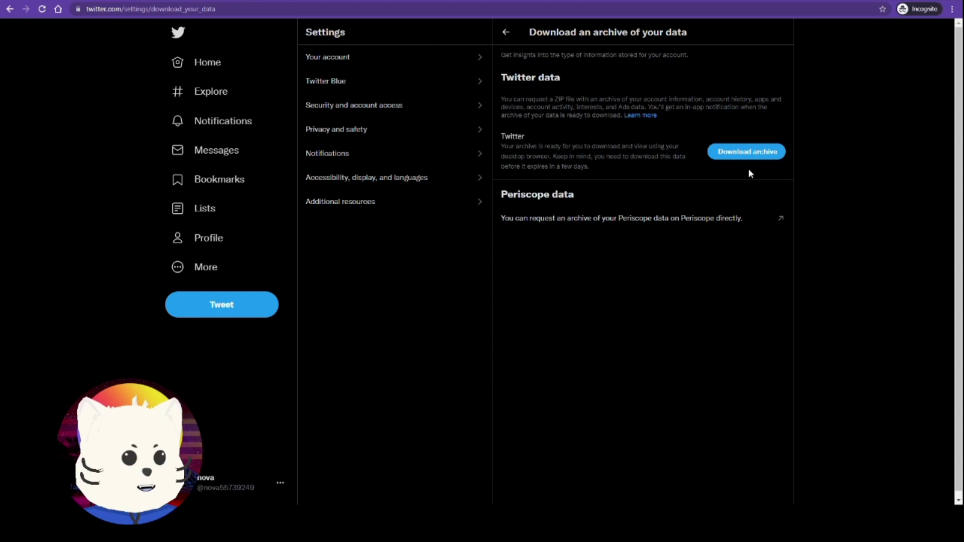
click(742, 154)
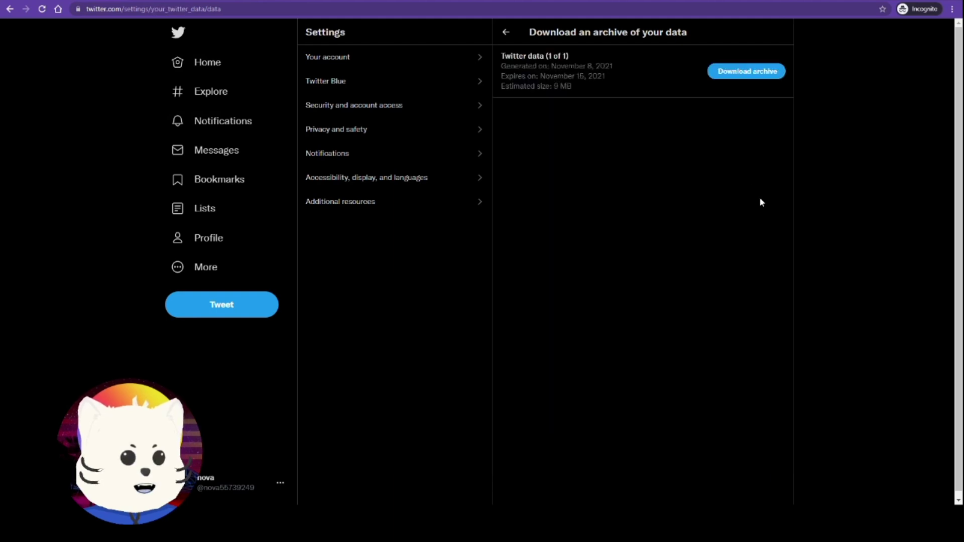
click(730, 79)
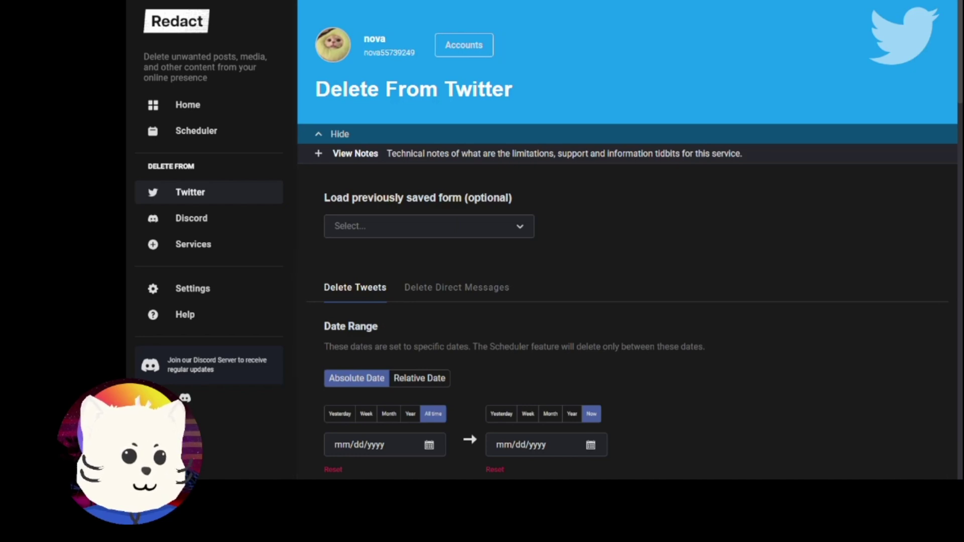
- Scroll below the deletion options and switch on the Import Data Package toggle
scroll(628, 236, down, 1)
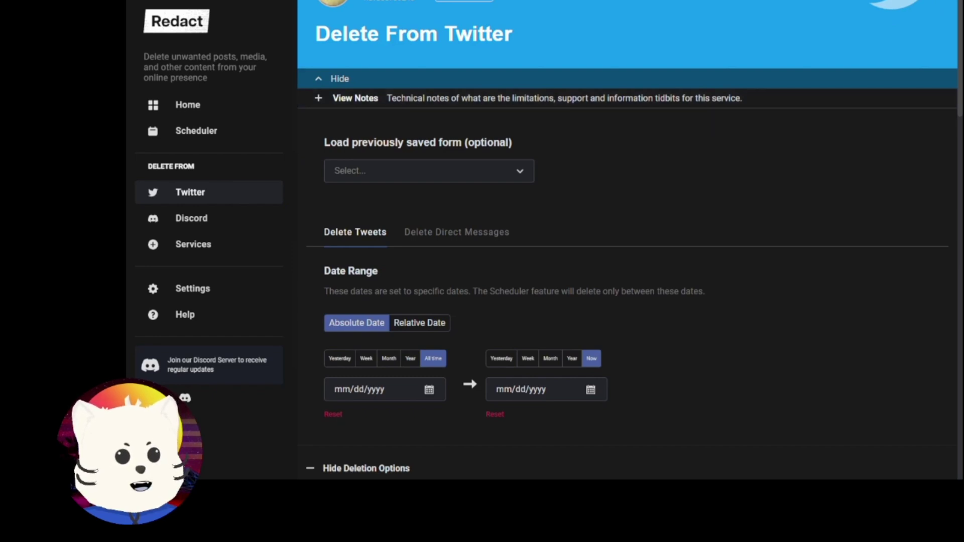
scroll(630, 240, down, 2)
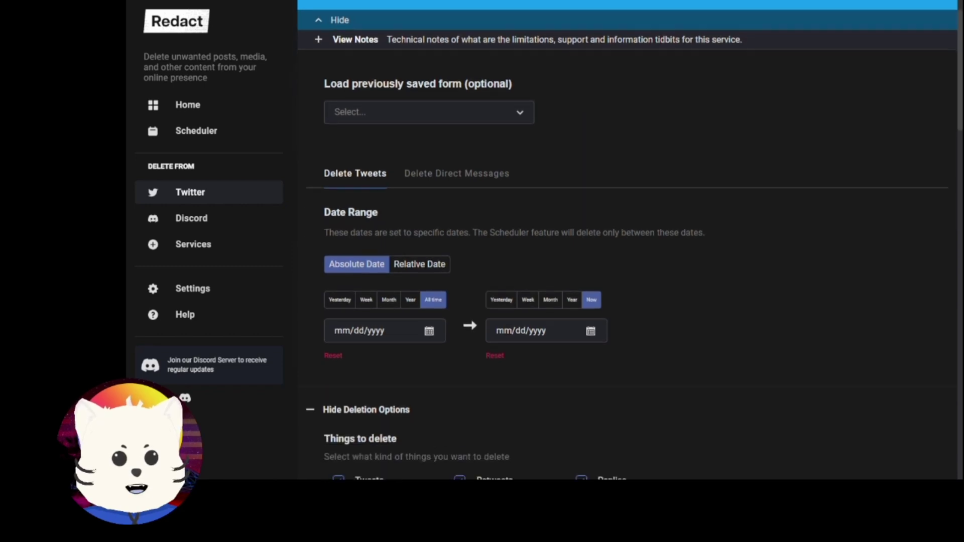
scroll(630, 240, down, 8)
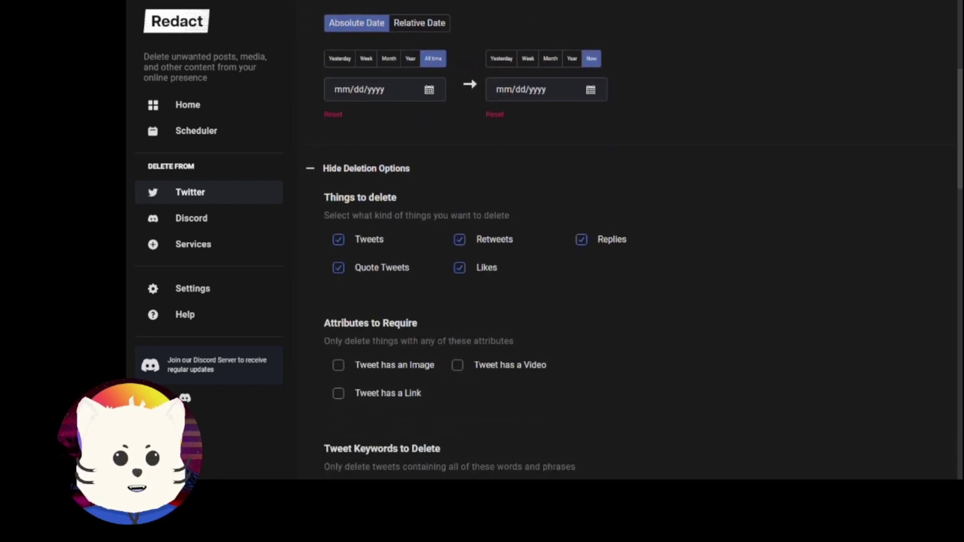
scroll(630, 240, down, 5)
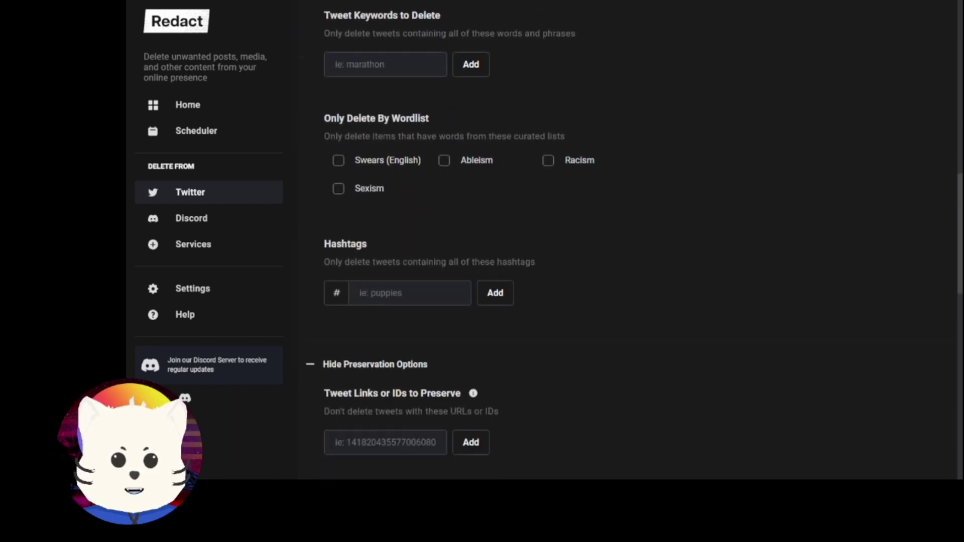
scroll(630, 240, down, 9)
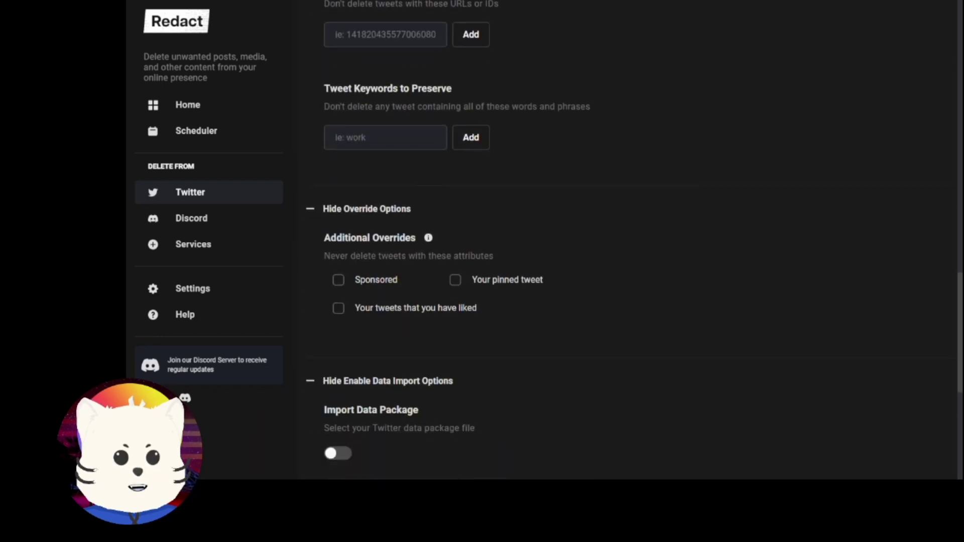
scroll(324, 113, down, 1)
drag(324, 112, 495, 137)
click(466, 145)
click(330, 156)
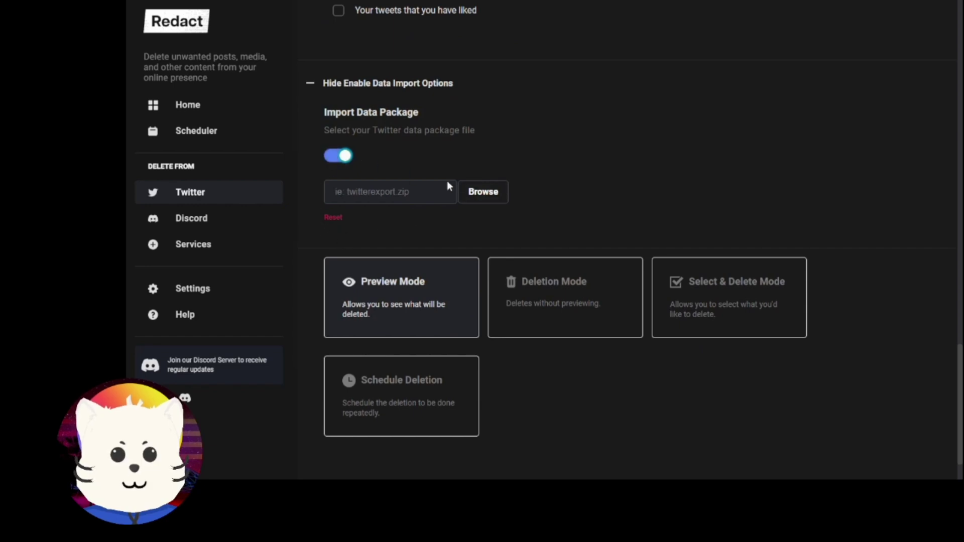
- Choose the downloaded Twitter archive ZIP in Downloads as the import file
double_click(299, 143)
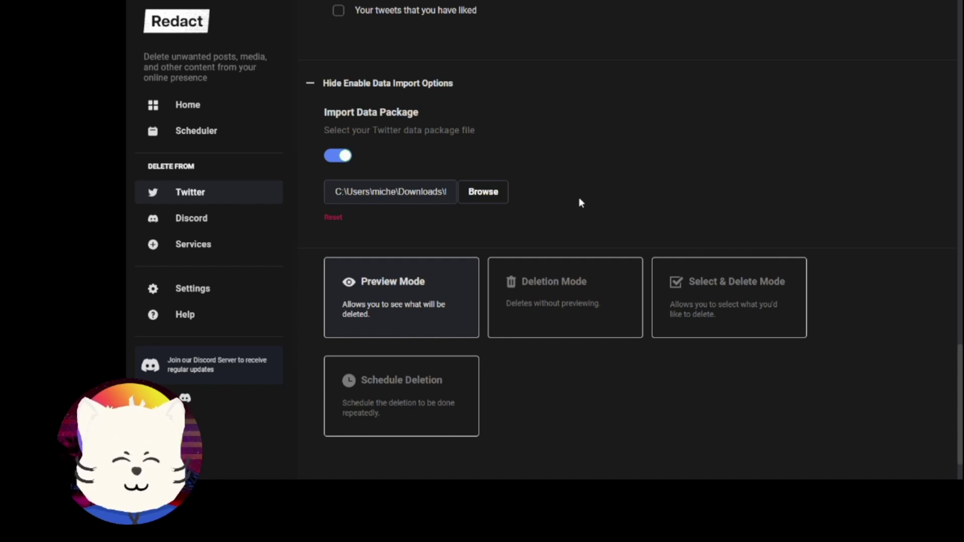
scroll(580, 201, down, 1)
scroll(557, 167, up, 6)
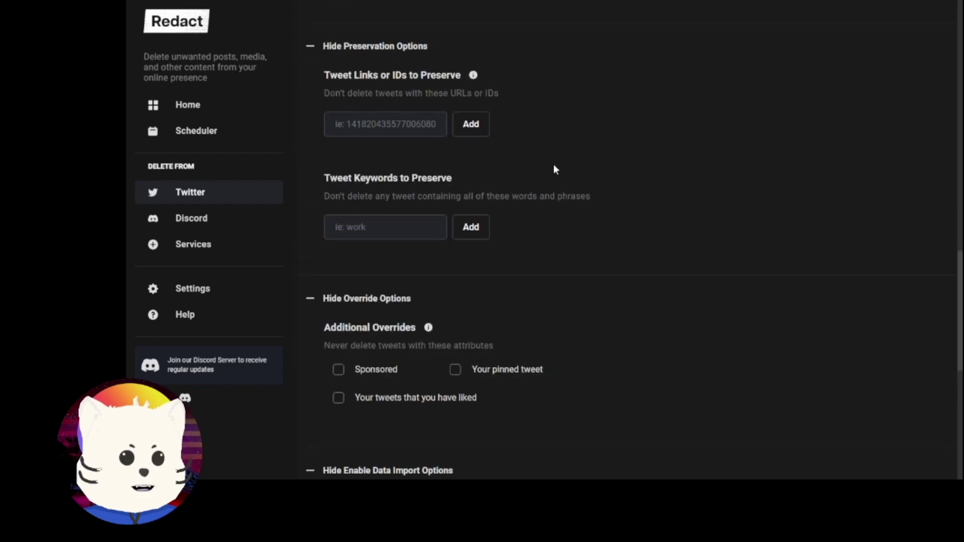
scroll(554, 169, up, 10)
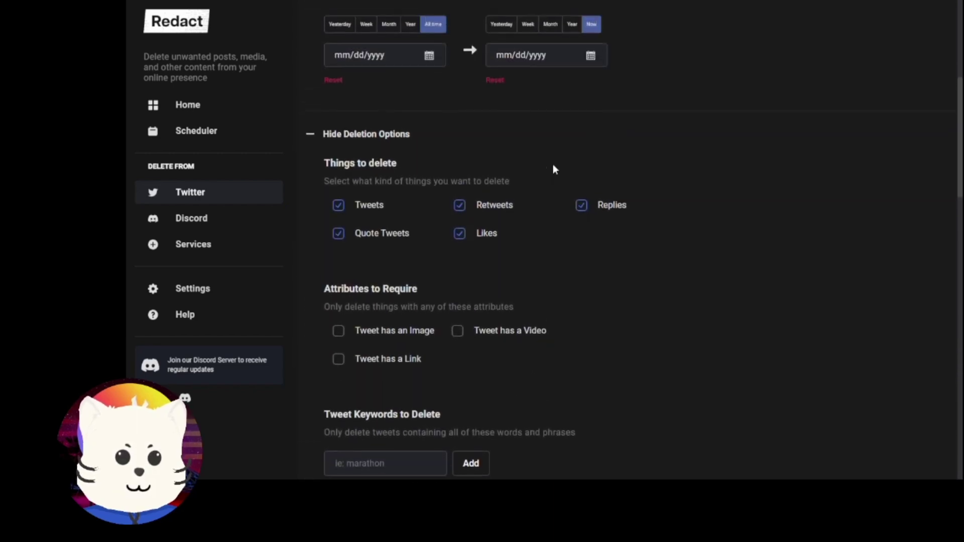
scroll(554, 168, up, 3)
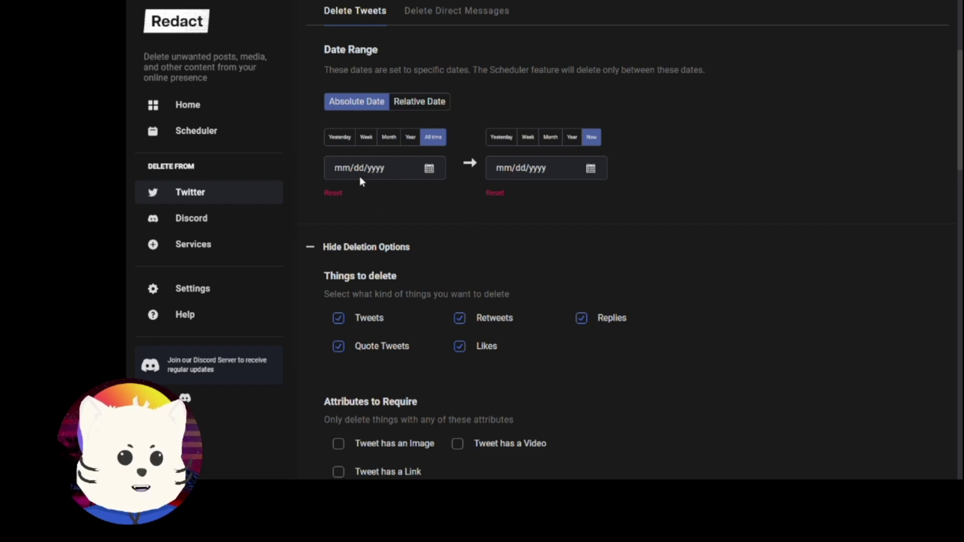
scroll(581, 286, down, 3)
scroll(582, 284, up, 2)
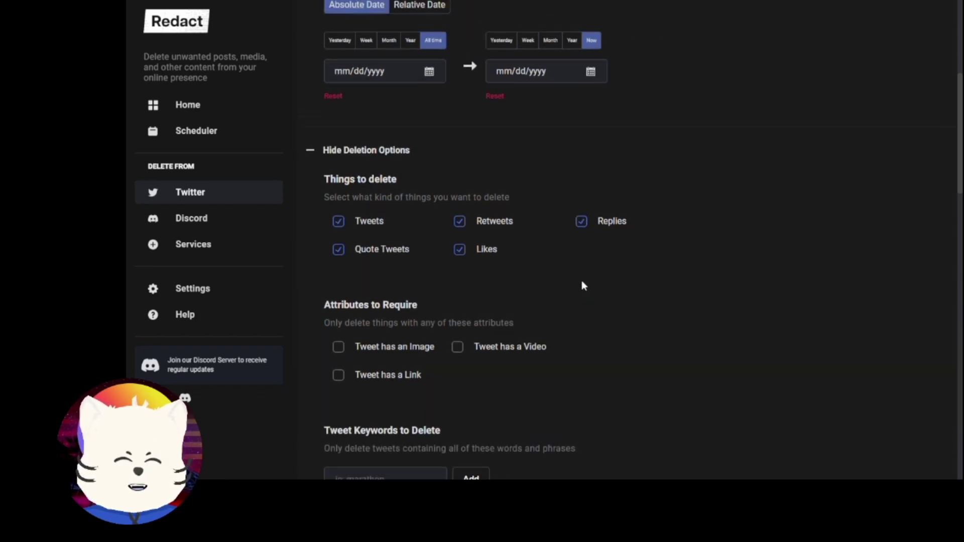
scroll(603, 227, down, 3)
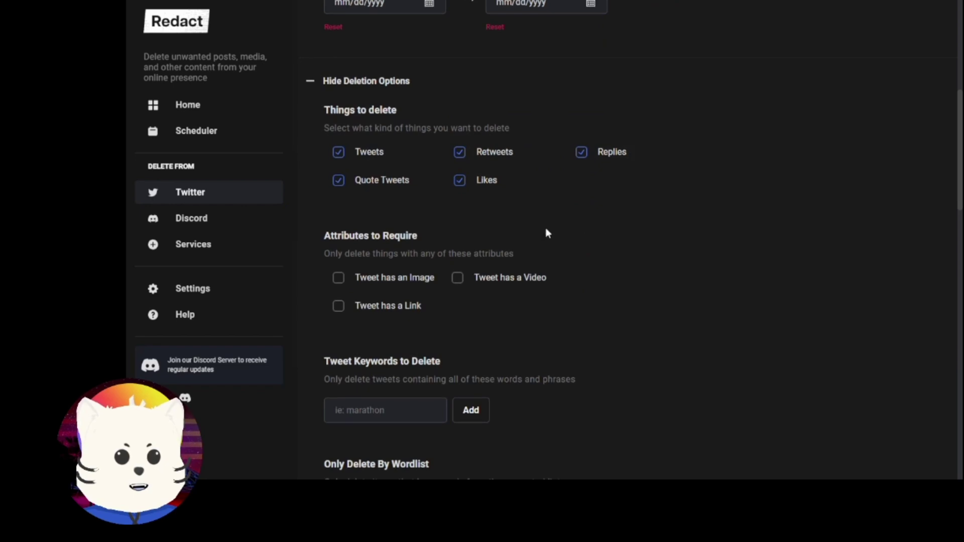
scroll(544, 231, down, 1)
scroll(466, 257, down, 1)
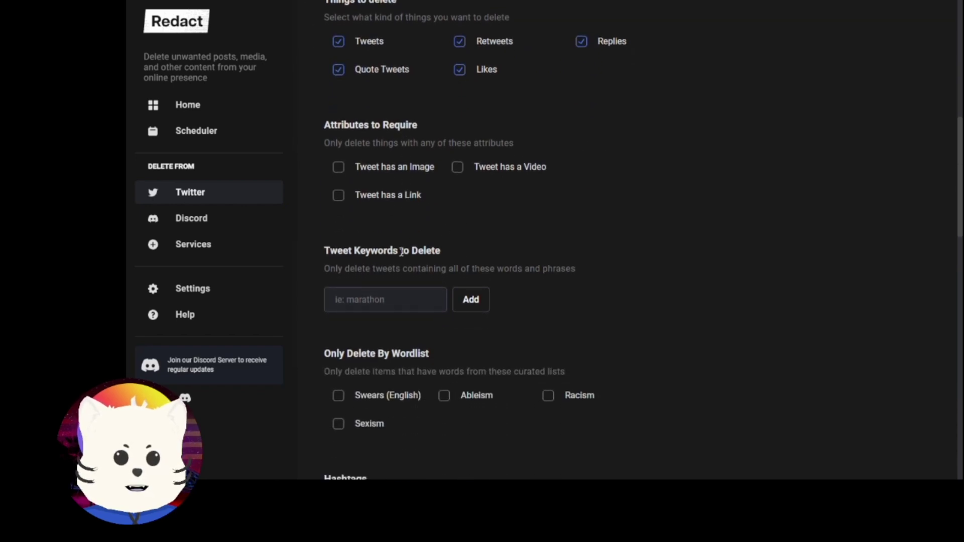
scroll(505, 385, down, 4)
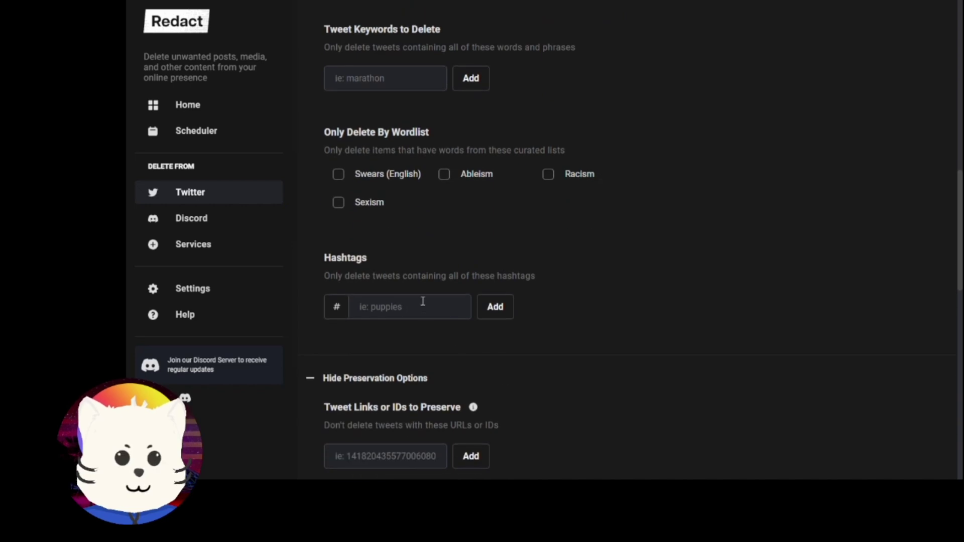
scroll(513, 318, down, 2)
scroll(513, 318, down, 3)
click(387, 180)
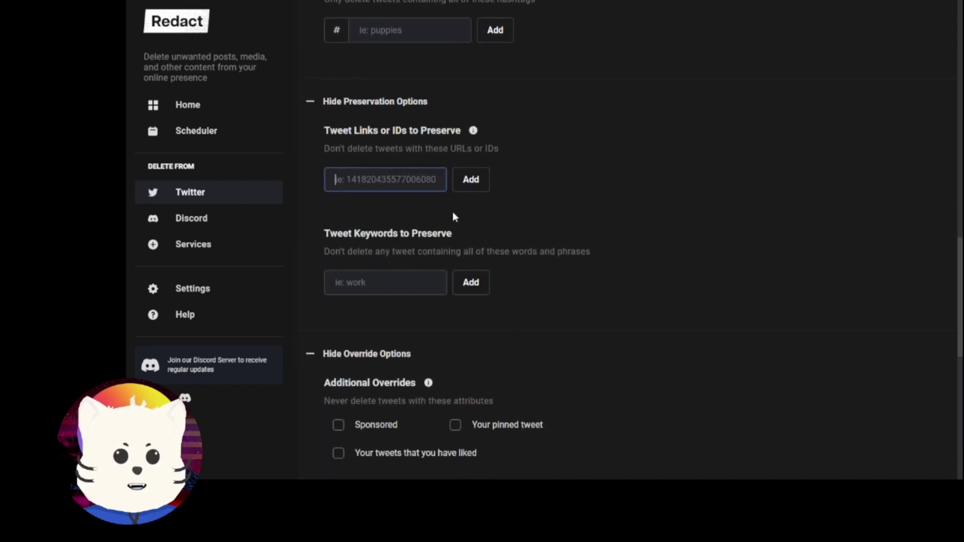
mouse_move(473, 133)
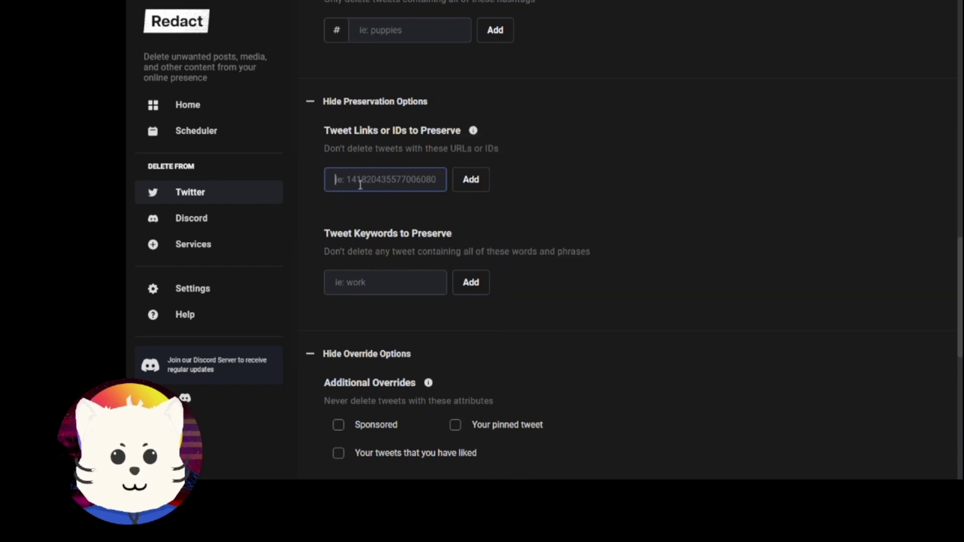
scroll(472, 248, down, 2)
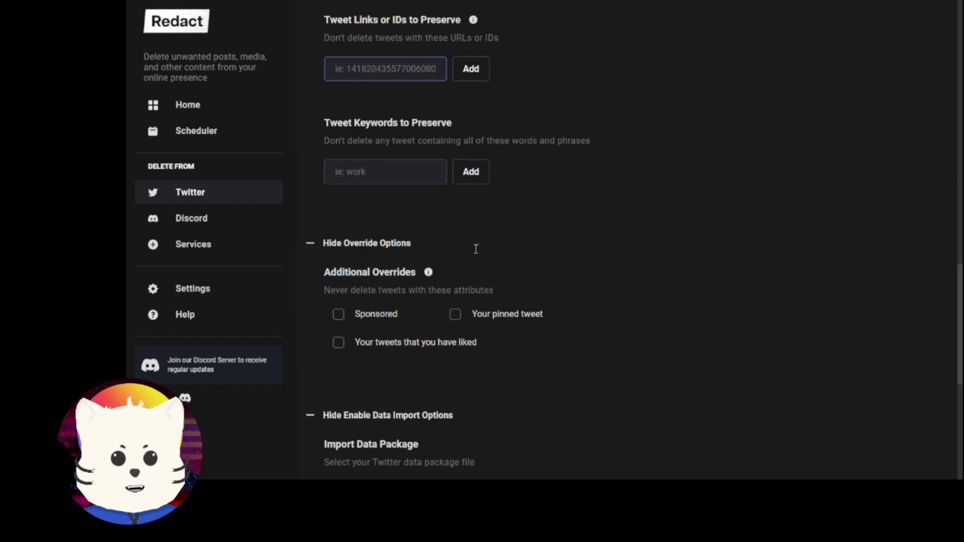
scroll(603, 222, down, 7)
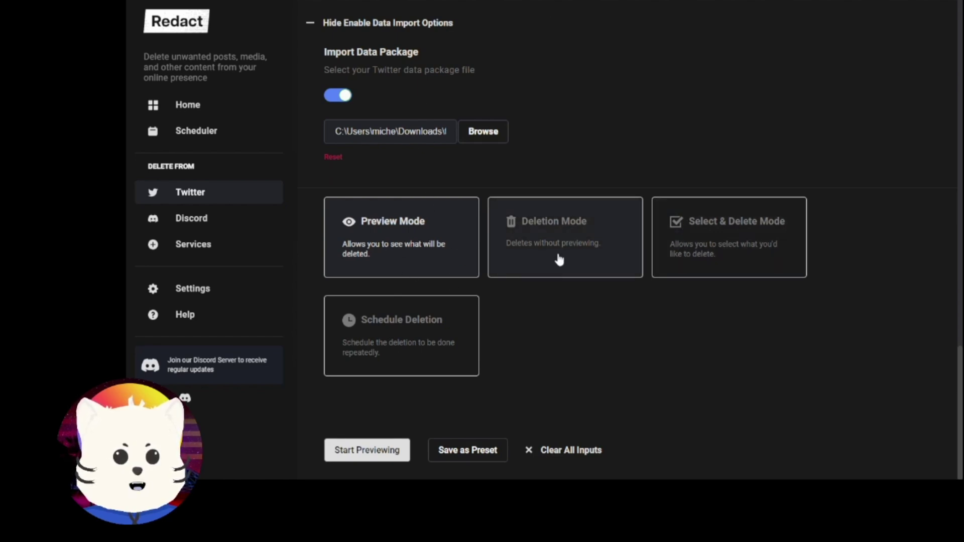
- Start a Preview Mode run, accepting the terms, which reports 175 messages previewed
click(391, 455)
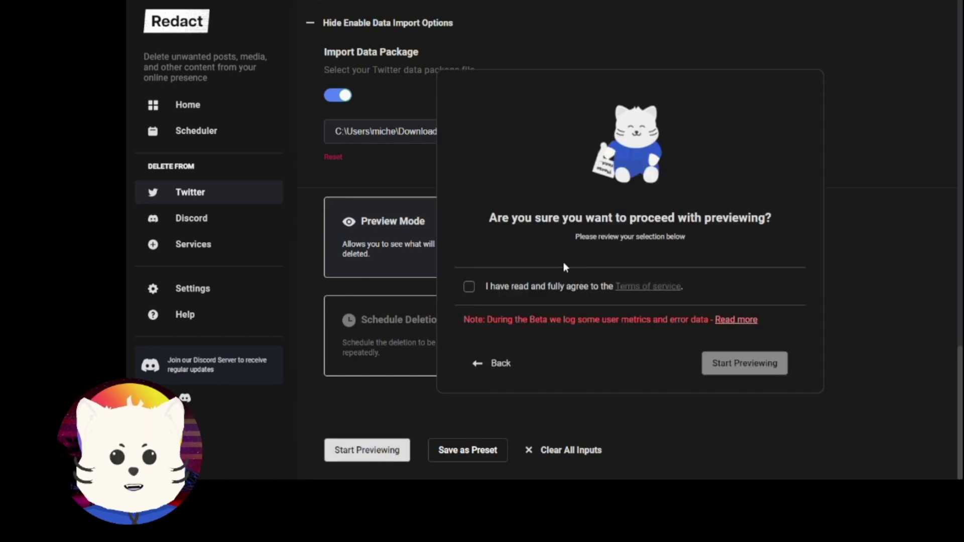
click(559, 287)
click(726, 364)
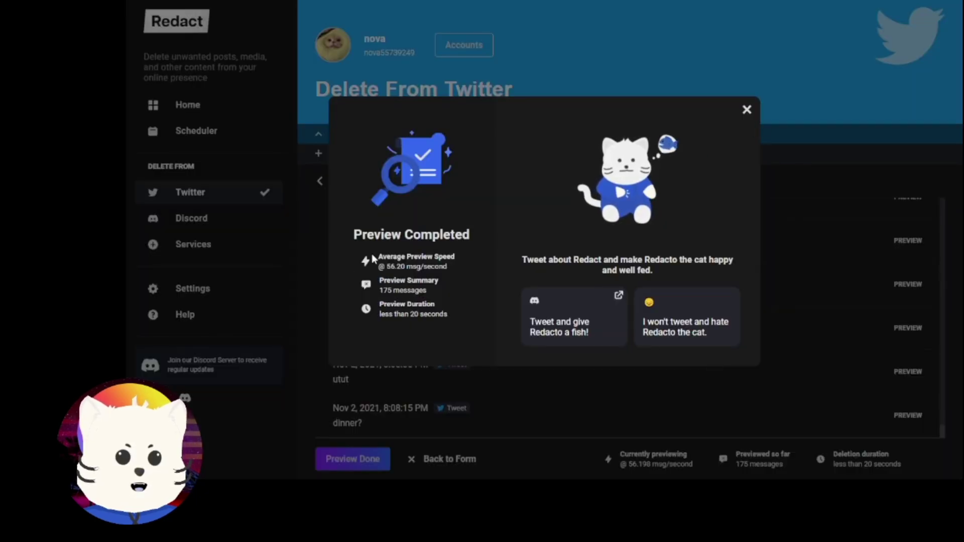
- Close the Preview Completed summary of 175 messages and go Back to Form
drag(375, 255, 461, 330)
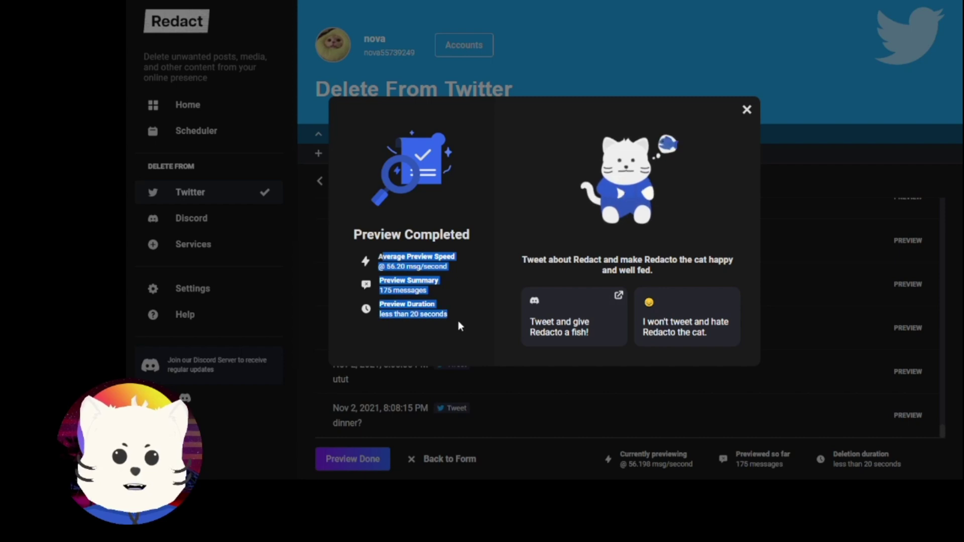
drag(438, 292, 372, 275)
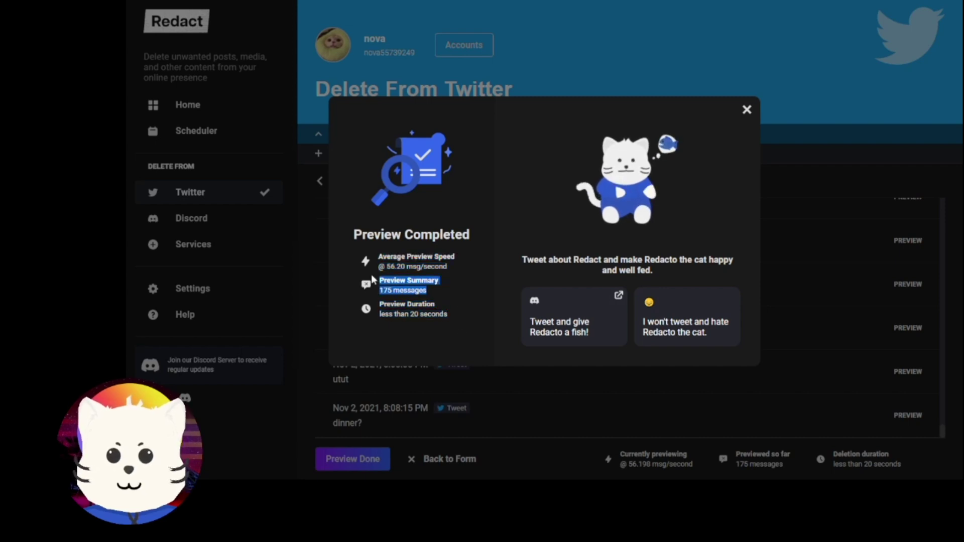
click(428, 305)
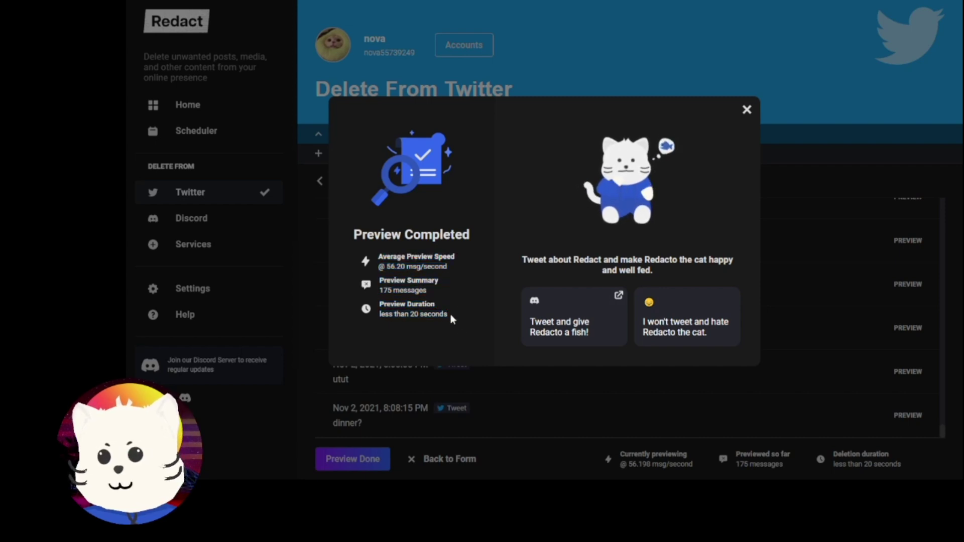
click(748, 109)
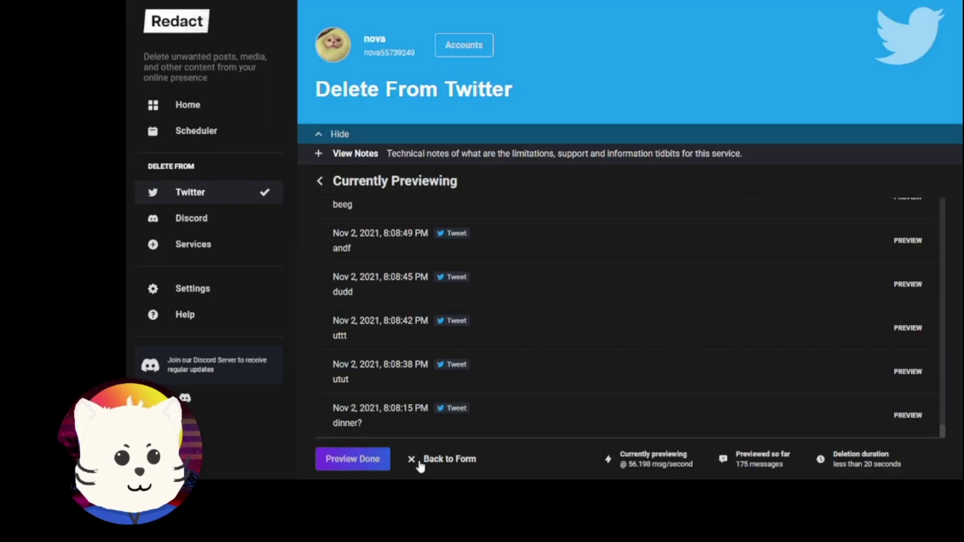
click(433, 461)
- Choose Deletion Mode and start deleting the tweets, accepting the terms of service
scroll(665, 323, down, 3)
scroll(668, 321, down, 20)
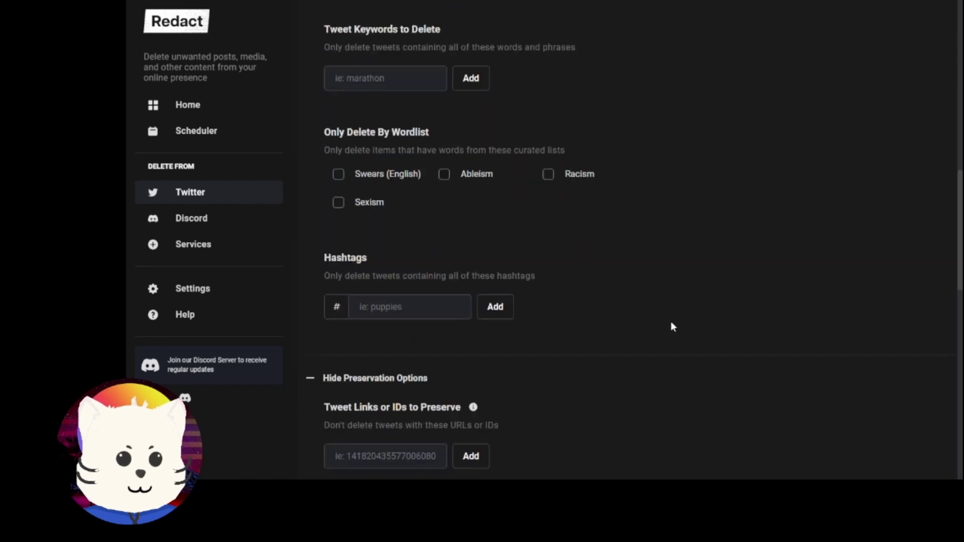
click(568, 276)
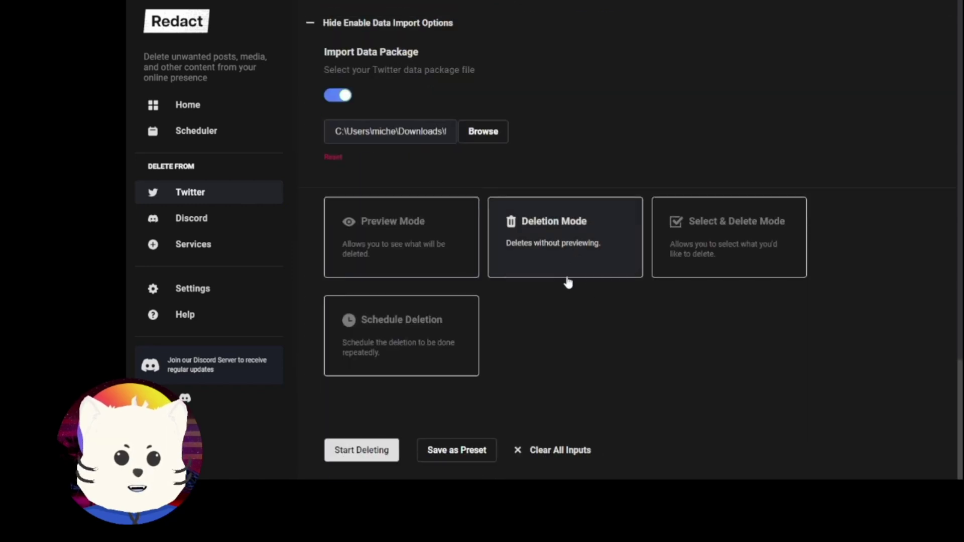
click(362, 450)
click(506, 291)
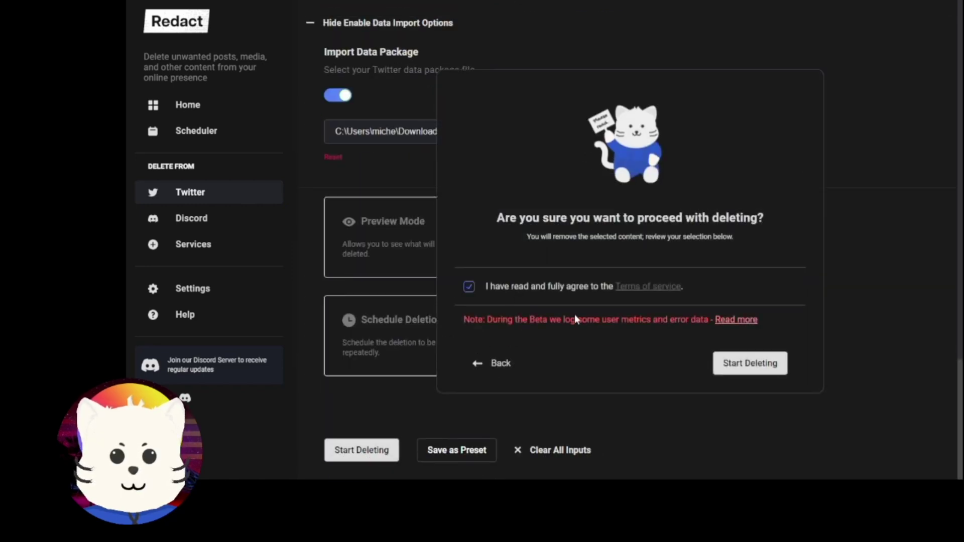
click(739, 365)
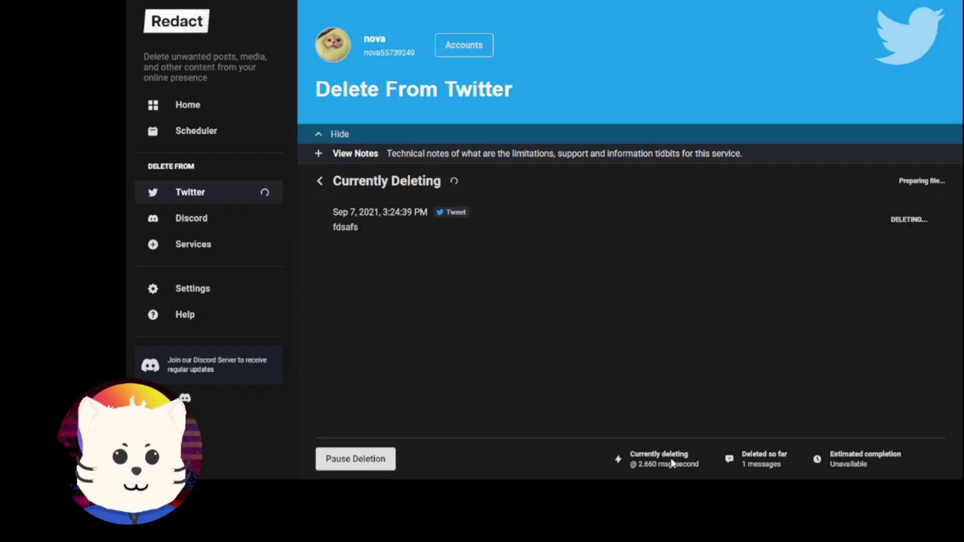